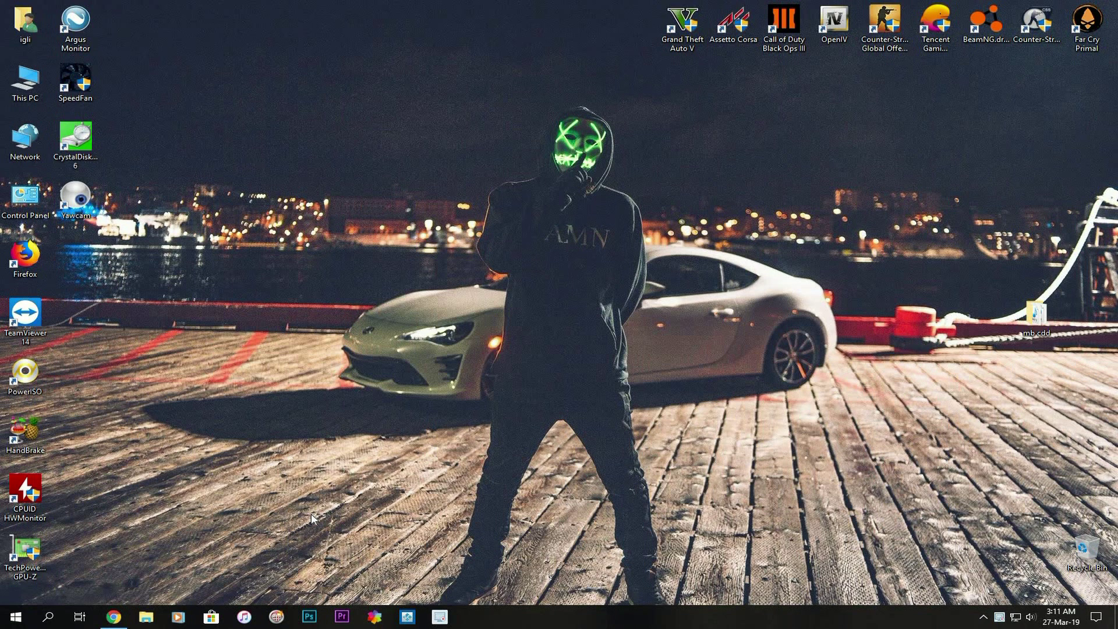
Open the Virtual Memory settings from the advanced performance options of the system properties
{"action": "key", "text": "super+Pause"}
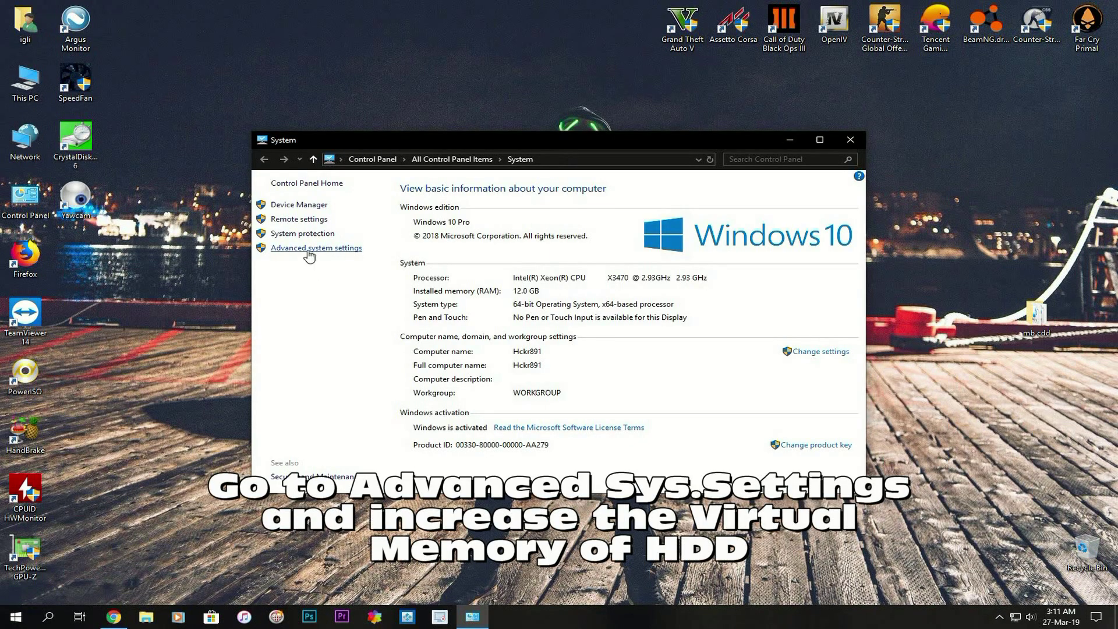
{"action": "left_click", "coordinate": [347, 249]}
{"action": "left_click_drag", "start_coordinate": [227, 85], "coordinate": [258, 193]}
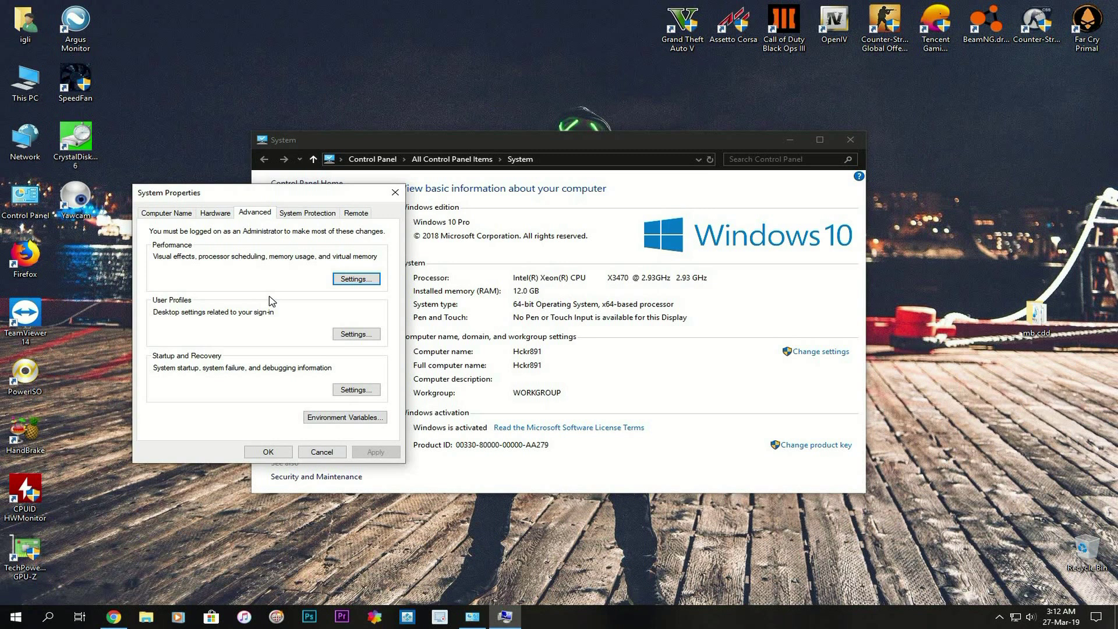
{"action": "left_click", "coordinate": [349, 280]}
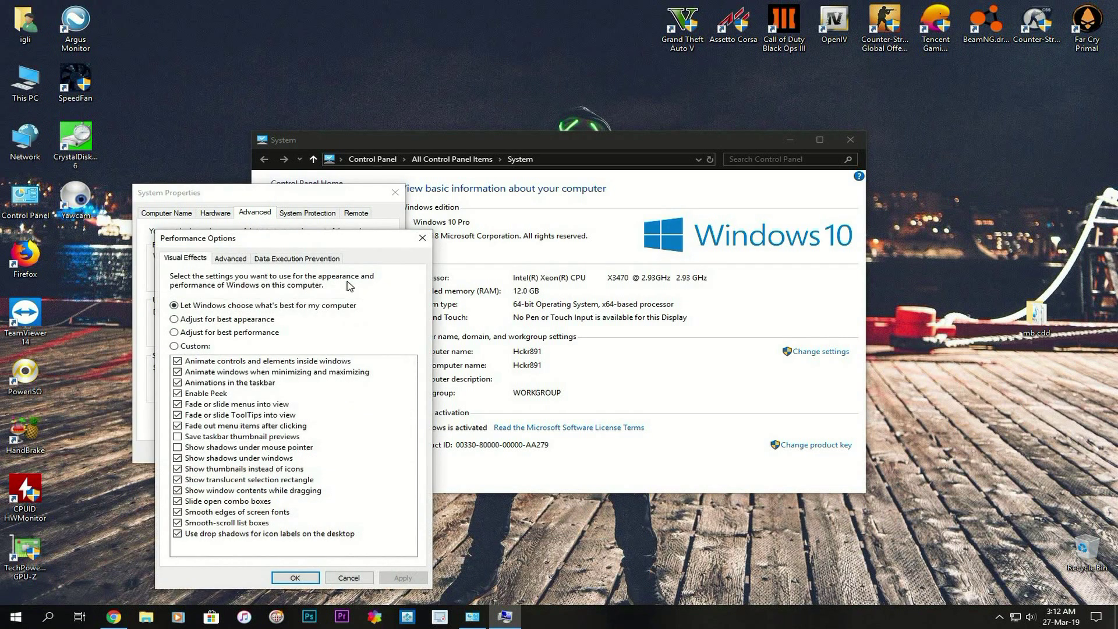
{"action": "left_click", "coordinate": [231, 259]}
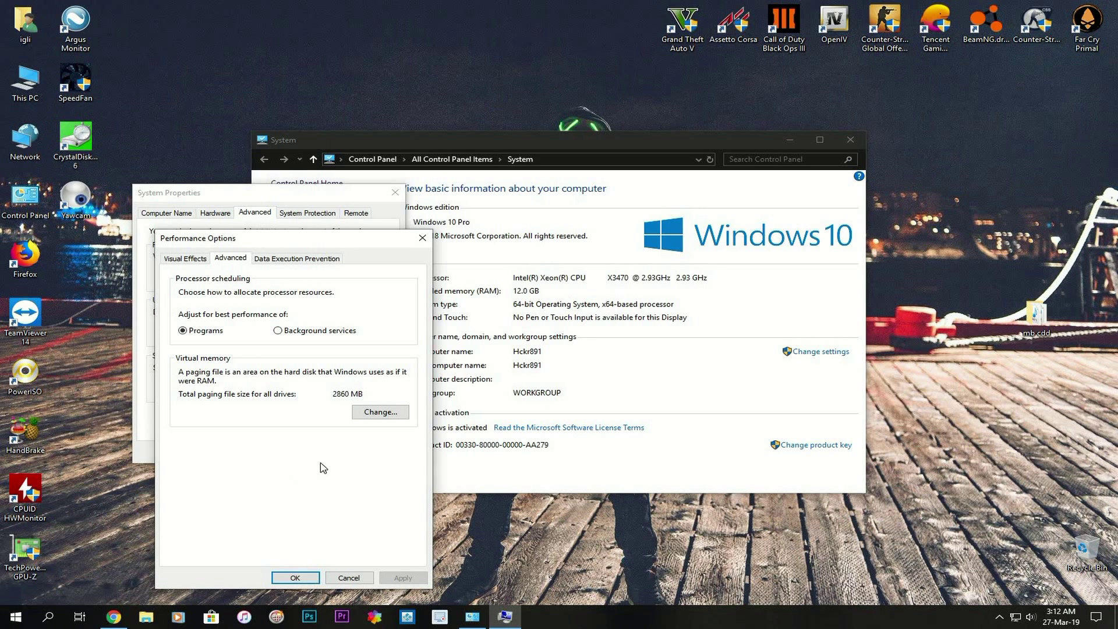
{"action": "left_click", "coordinate": [375, 416]}
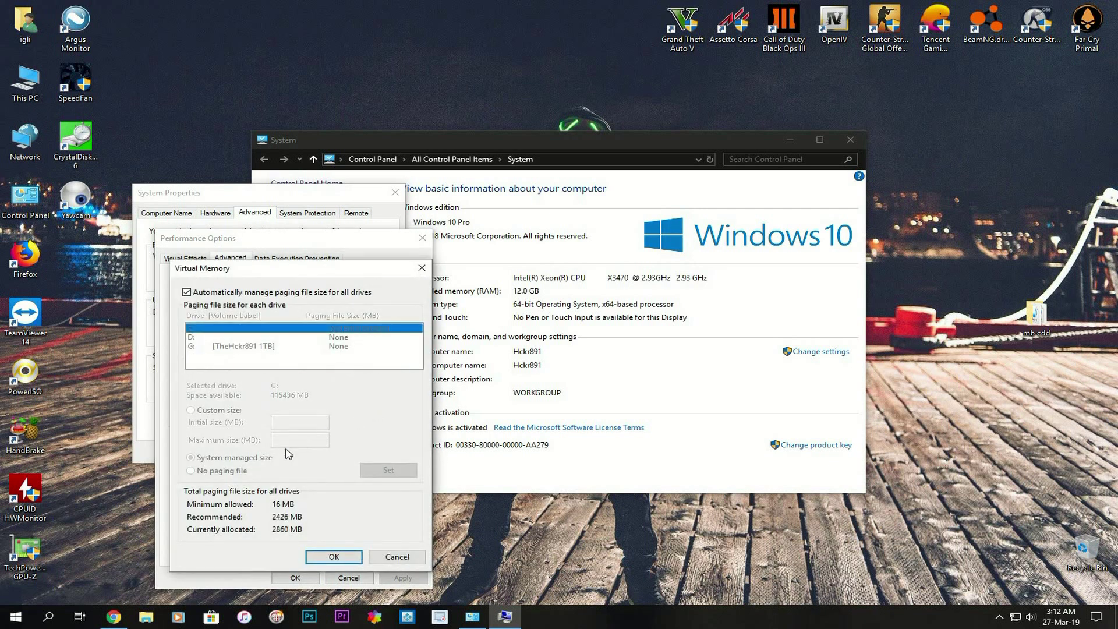
Turn off automatic paging file management and set a custom size for drive C: with initial 100 MB and maximum 3000 MB
{"action": "left_click", "coordinate": [186, 292]}
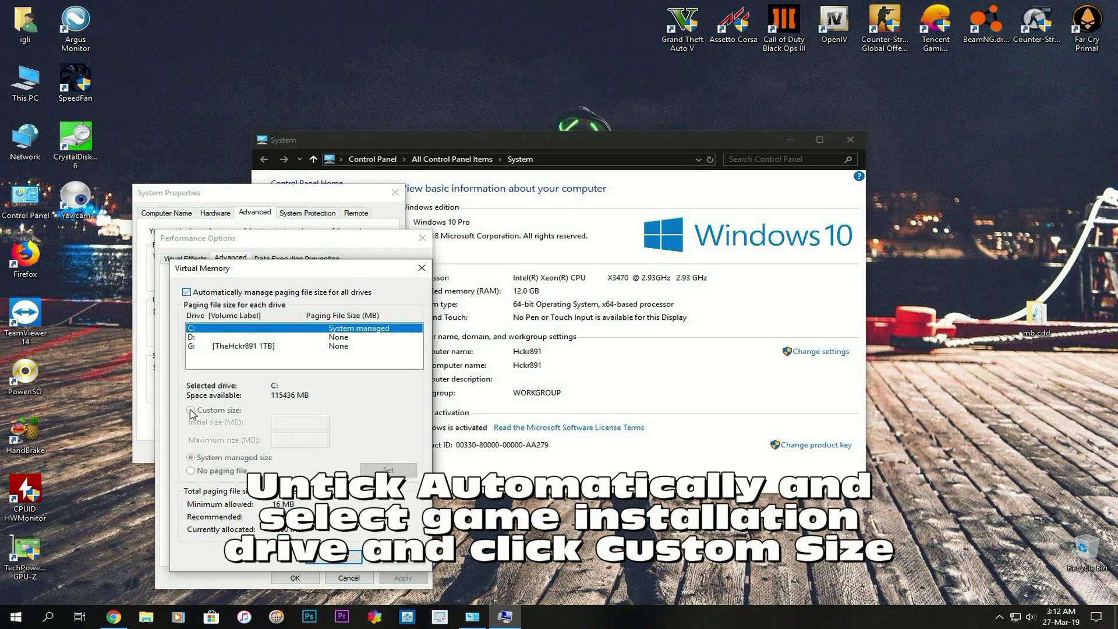
{"action": "left_click", "coordinate": [190, 411]}
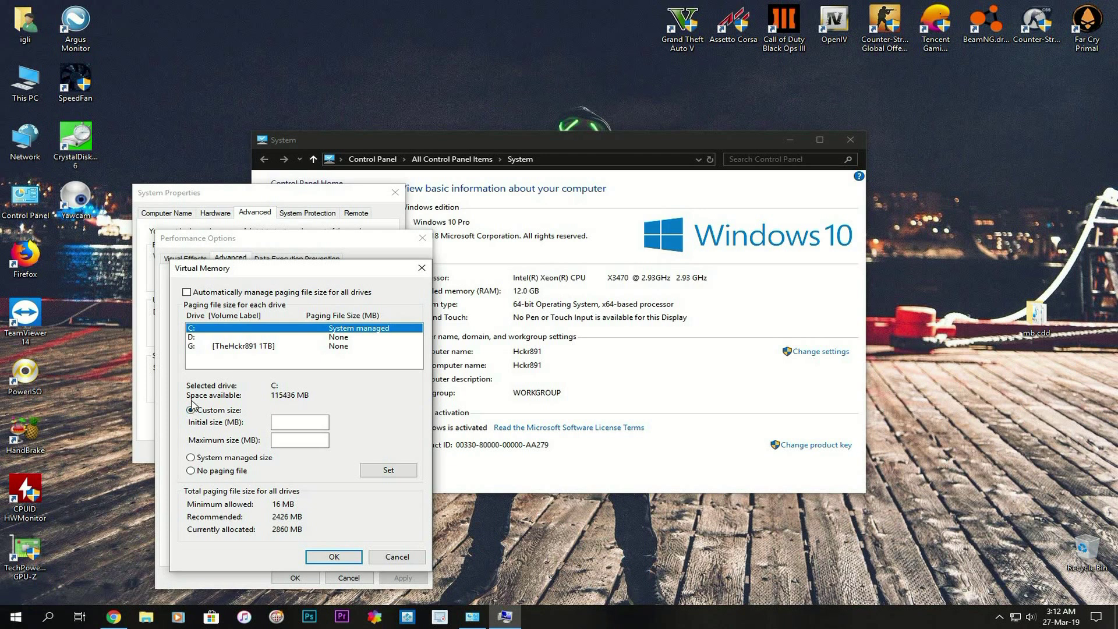
{"action": "left_click", "coordinate": [288, 422]}
{"action": "type", "text": "100"}
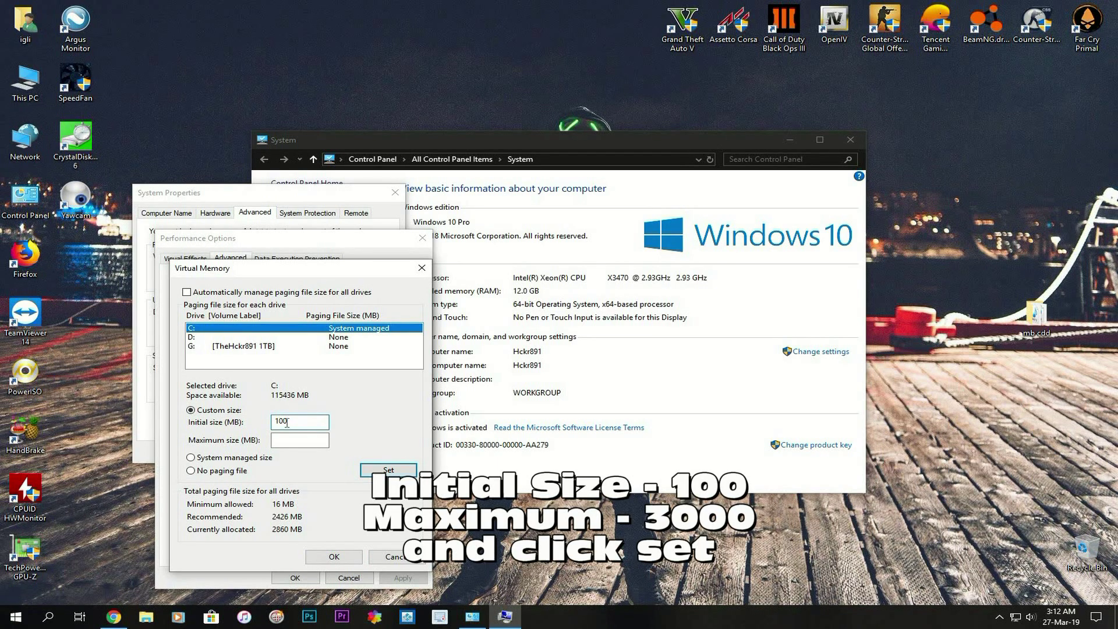
{"action": "left_click", "coordinate": [285, 440]}
{"action": "type", "text": "3000"}
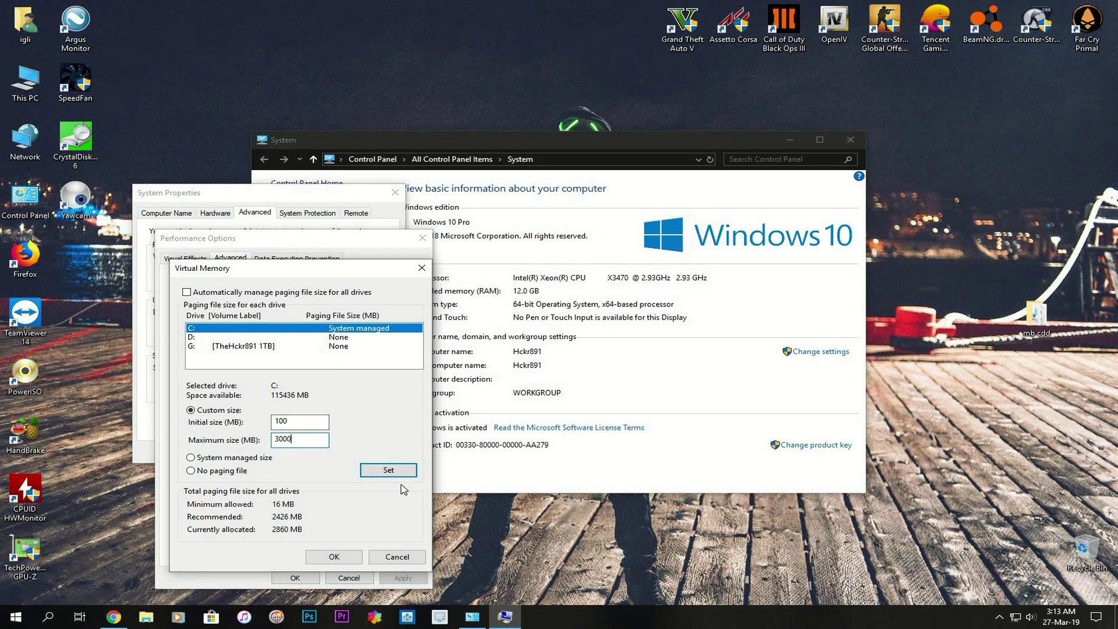
{"action": "left_click", "coordinate": [387, 469]}
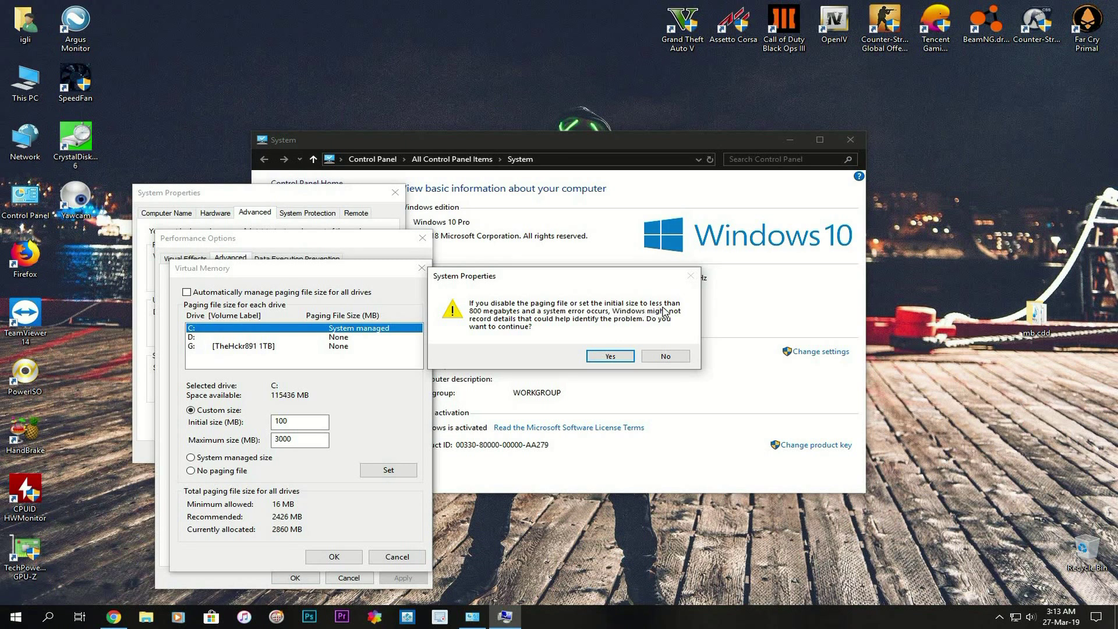
{"action": "left_click", "coordinate": [602, 356]}
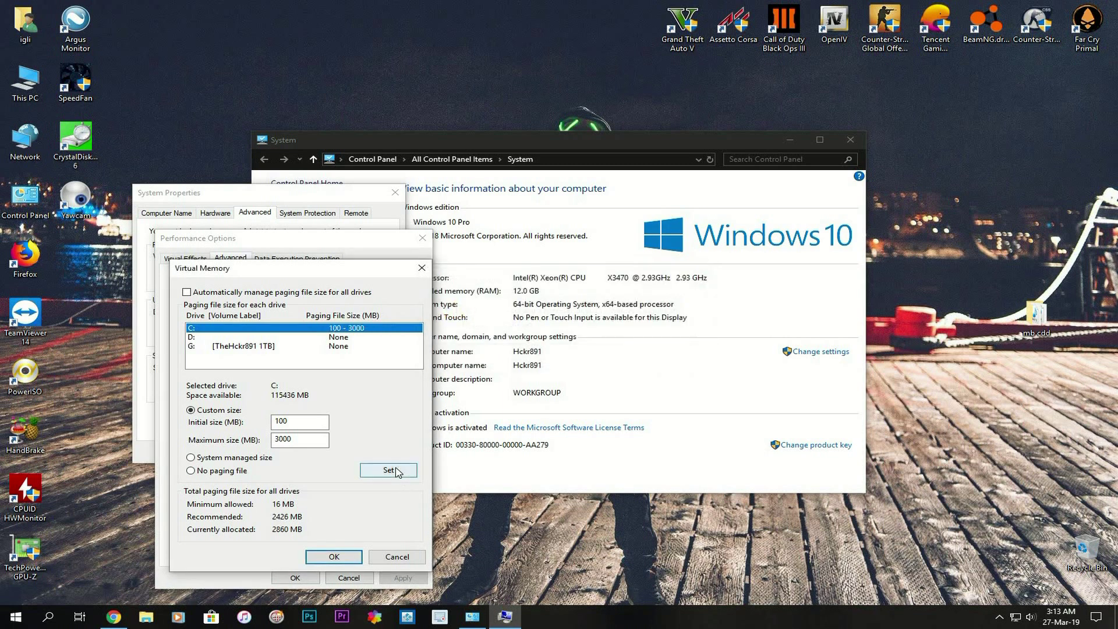
Confirm and apply the virtual memory change, closing the performance options, system properties and System window
{"action": "left_click", "coordinate": [334, 556]}
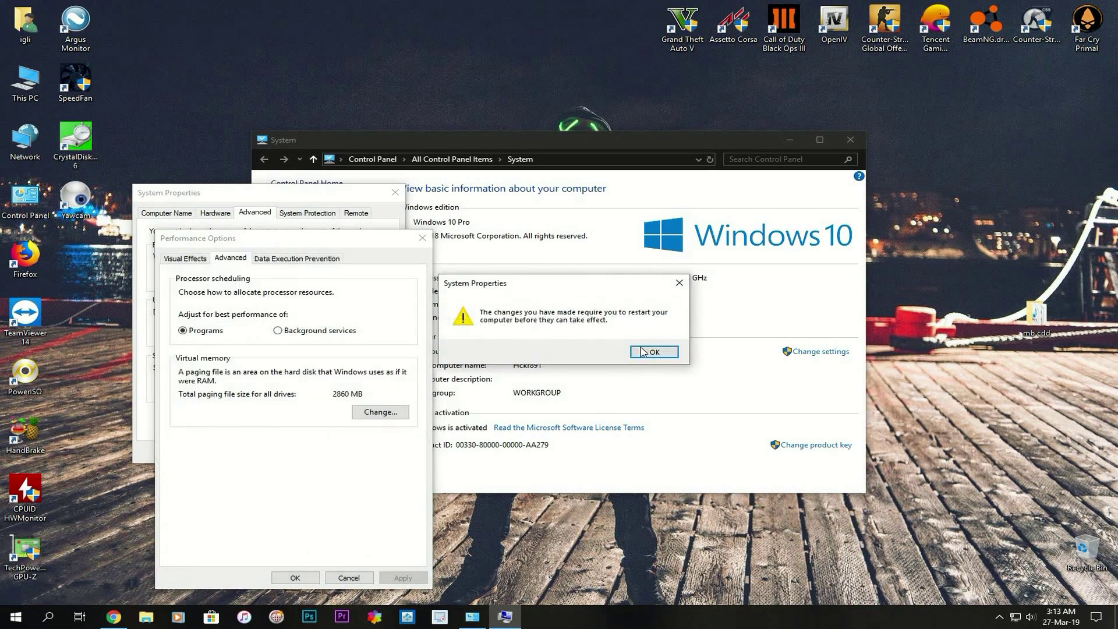
{"action": "left_click", "coordinate": [646, 352]}
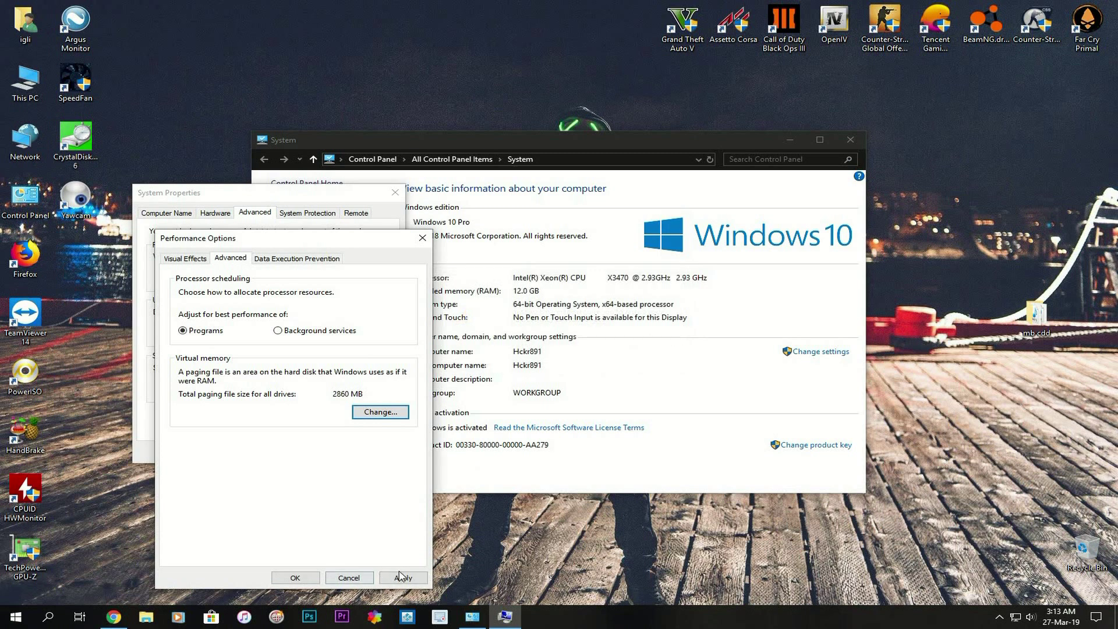
{"action": "left_click", "coordinate": [401, 577]}
{"action": "left_click", "coordinate": [295, 578]}
{"action": "left_click", "coordinate": [271, 452]}
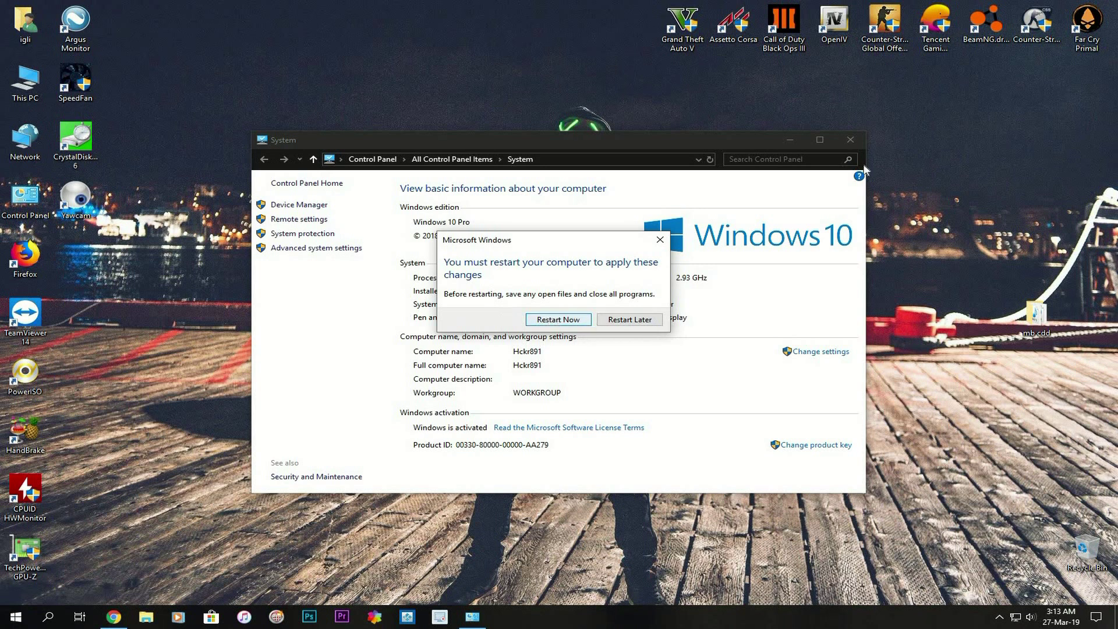
{"action": "left_click", "coordinate": [851, 139]}
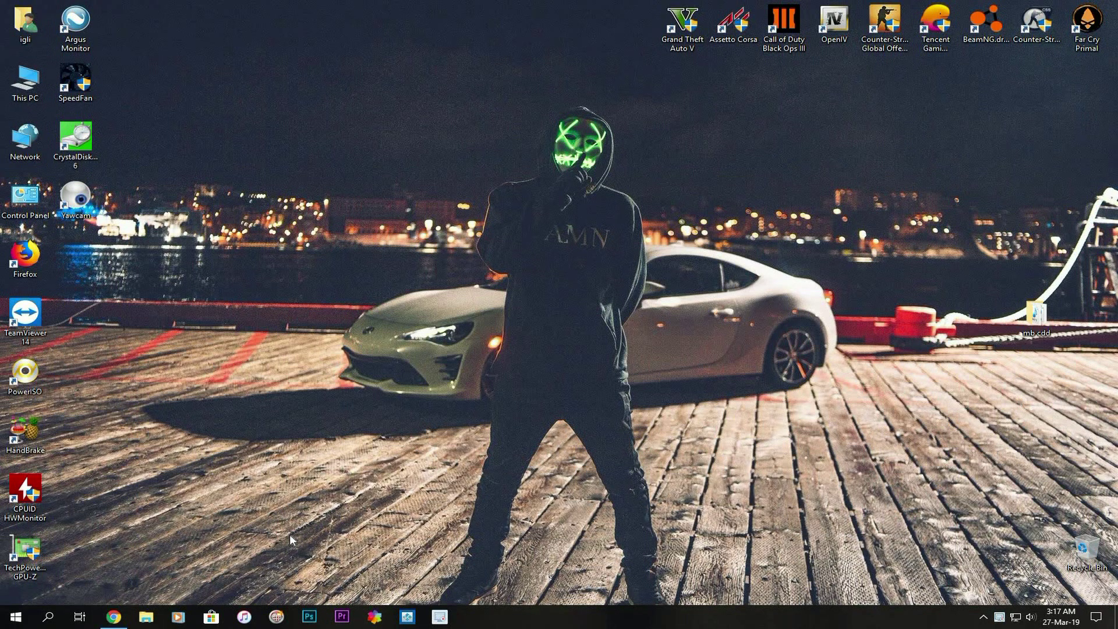
Open the temporary files folder by running %TEMP% from the Run dialog
{"action": "left_click", "coordinate": [48, 616]}
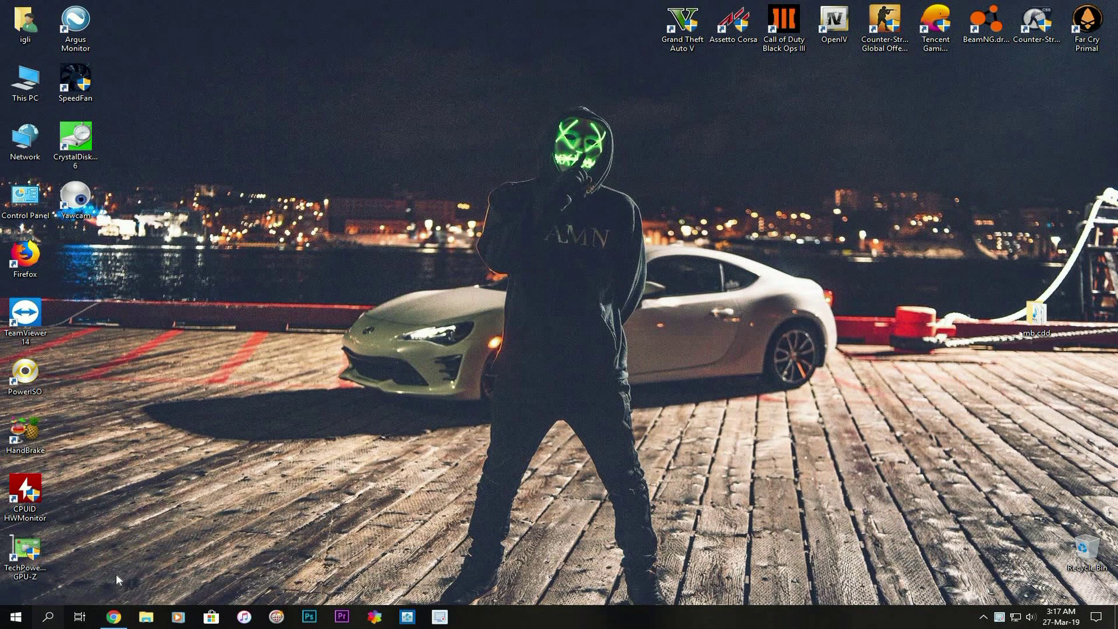
{"action": "type", "text": "run"}
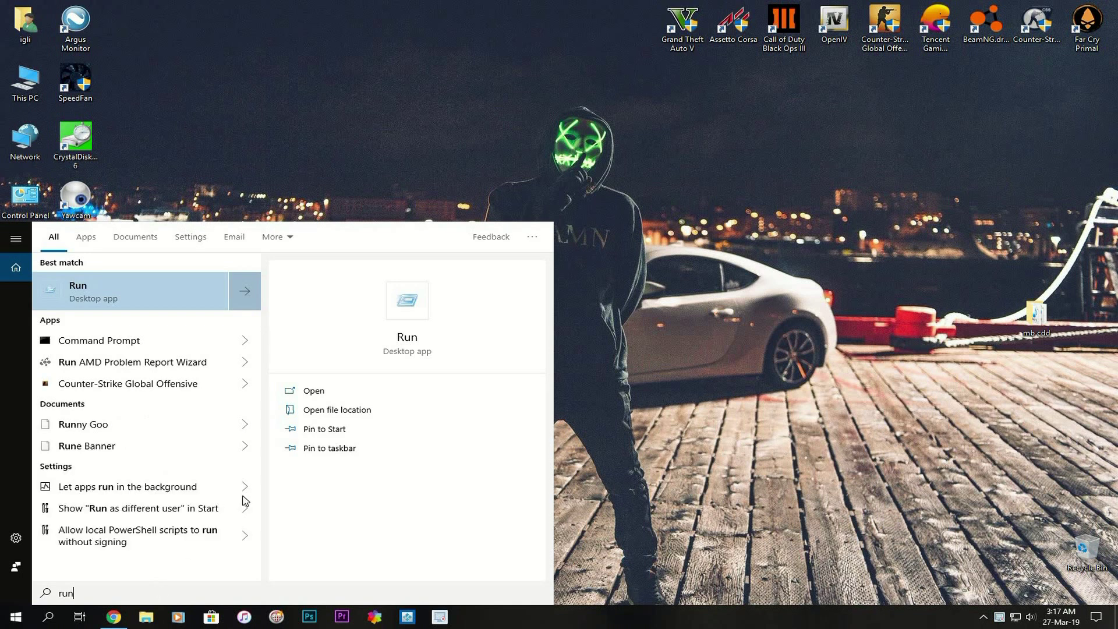
{"action": "key", "text": "Return"}
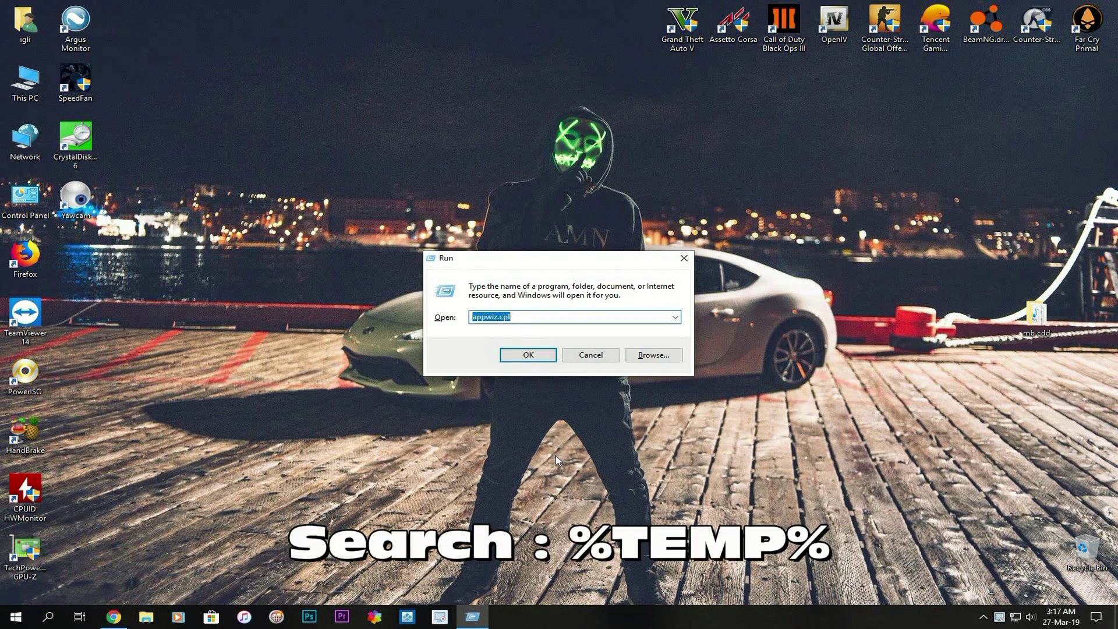
{"action": "type", "text": "%TEM"}
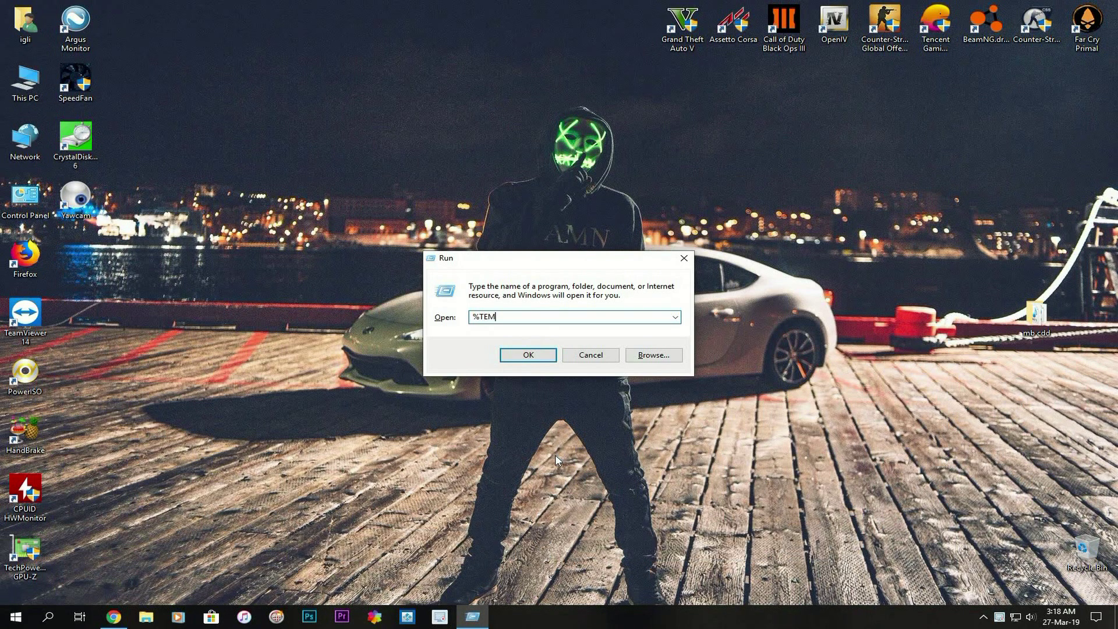
{"action": "type", "text": "P%"}
{"action": "key", "text": "Return"}
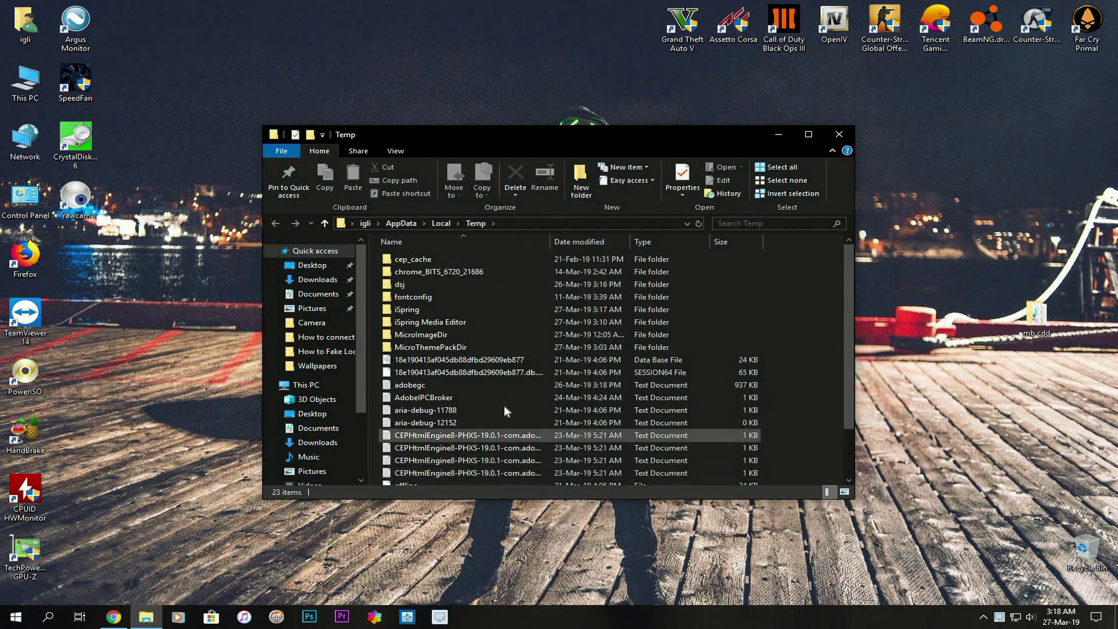
Look through the contents of the Temp folder, including the iSpring Media Editor folder
{"action": "scroll", "coordinate": [504, 405], "scroll_direction": "down", "scroll_amount": 2}
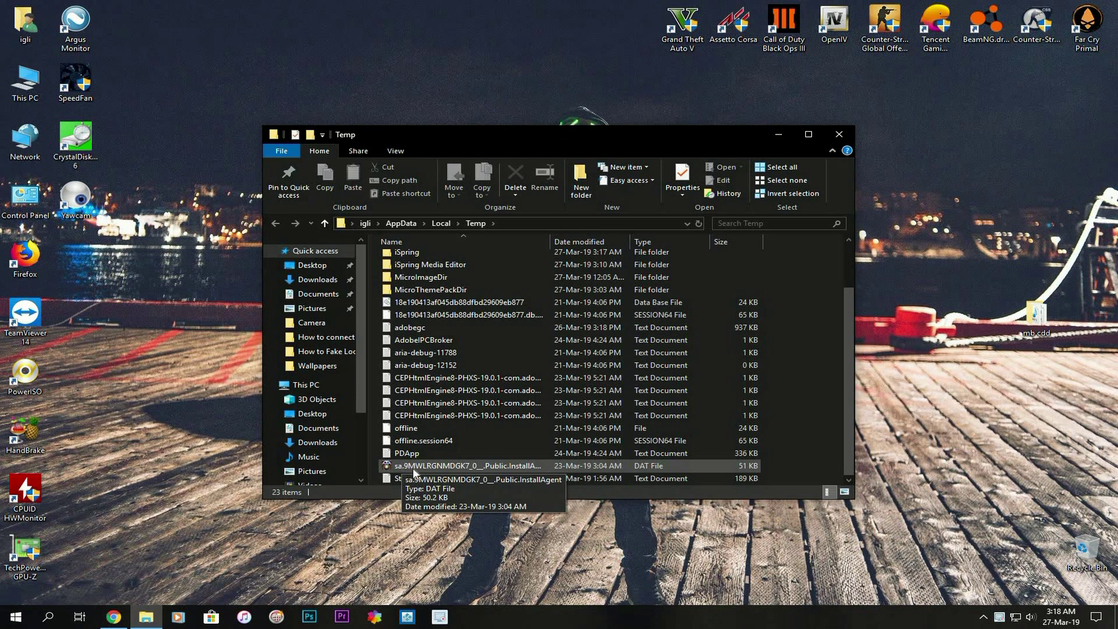
{"action": "scroll", "coordinate": [410, 468], "scroll_direction": "up", "scroll_amount": 2}
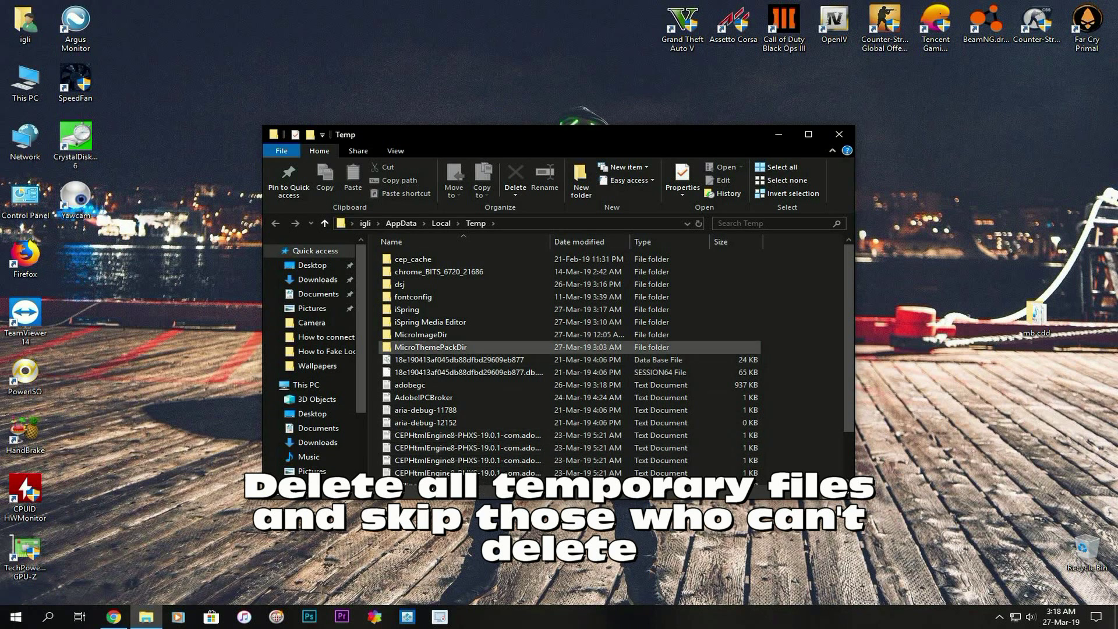
{"action": "left_click", "coordinate": [439, 334]}
{"action": "double_click", "coordinate": [438, 322]}
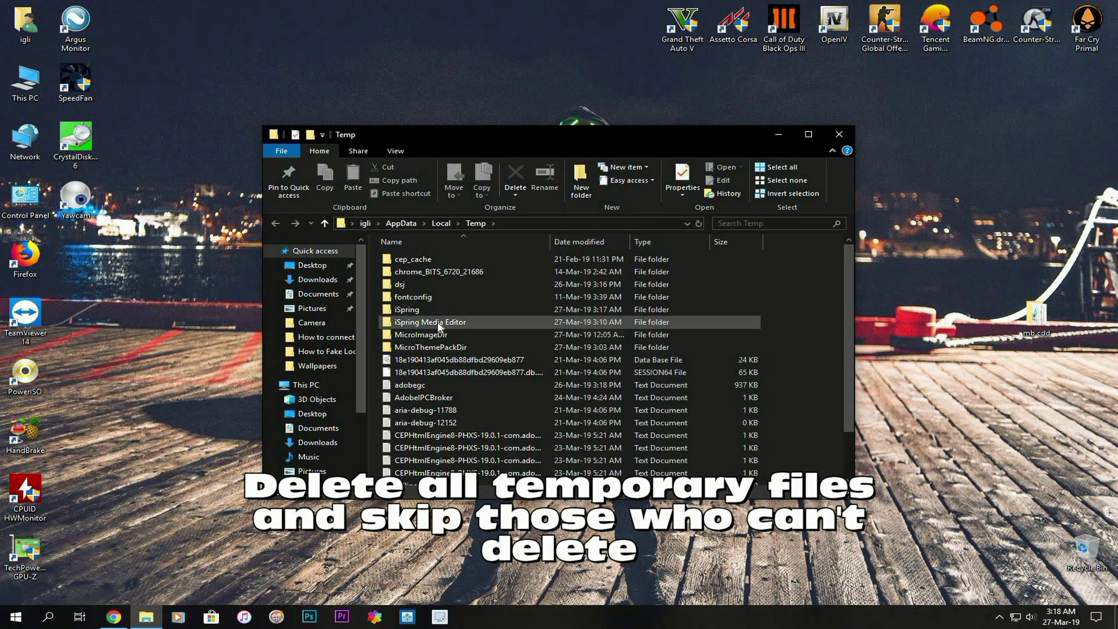
{"action": "key", "text": "alt+Left"}
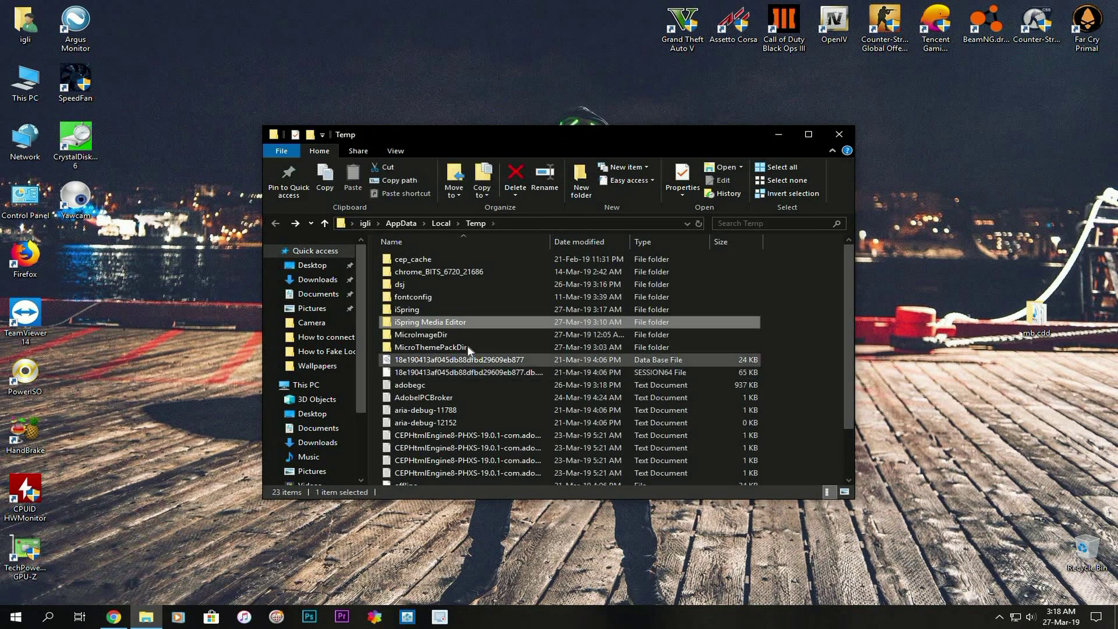
{"action": "scroll", "coordinate": [467, 345], "scroll_direction": "down", "scroll_amount": 2}
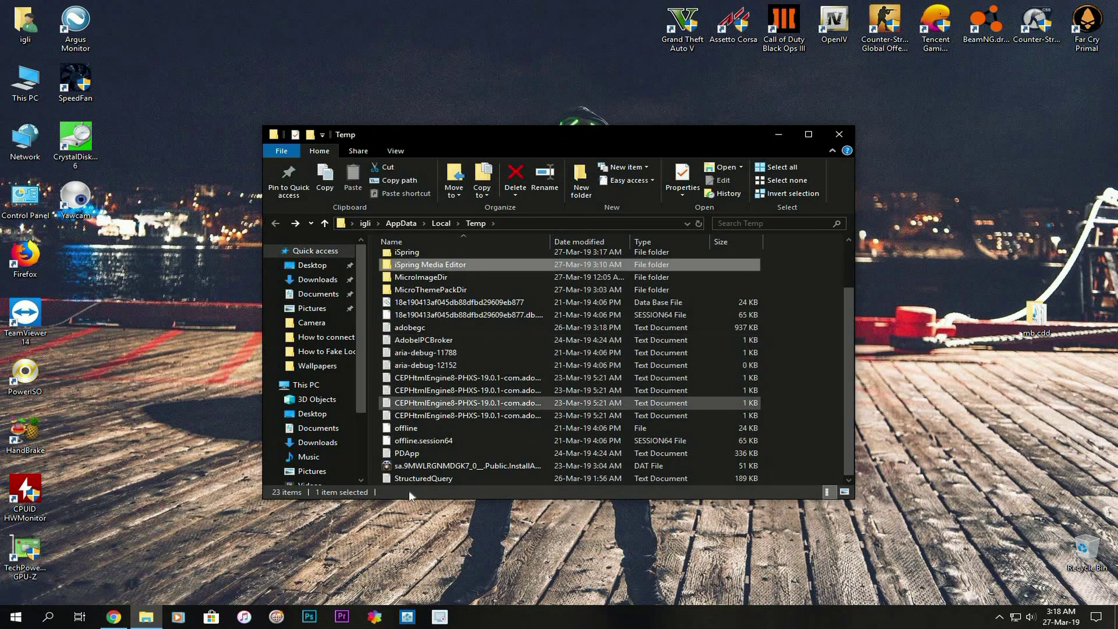
{"action": "scroll", "coordinate": [621, 443], "scroll_direction": "up", "scroll_amount": 1}
{"action": "scroll", "coordinate": [620, 444], "scroll_direction": "up", "scroll_amount": 1}
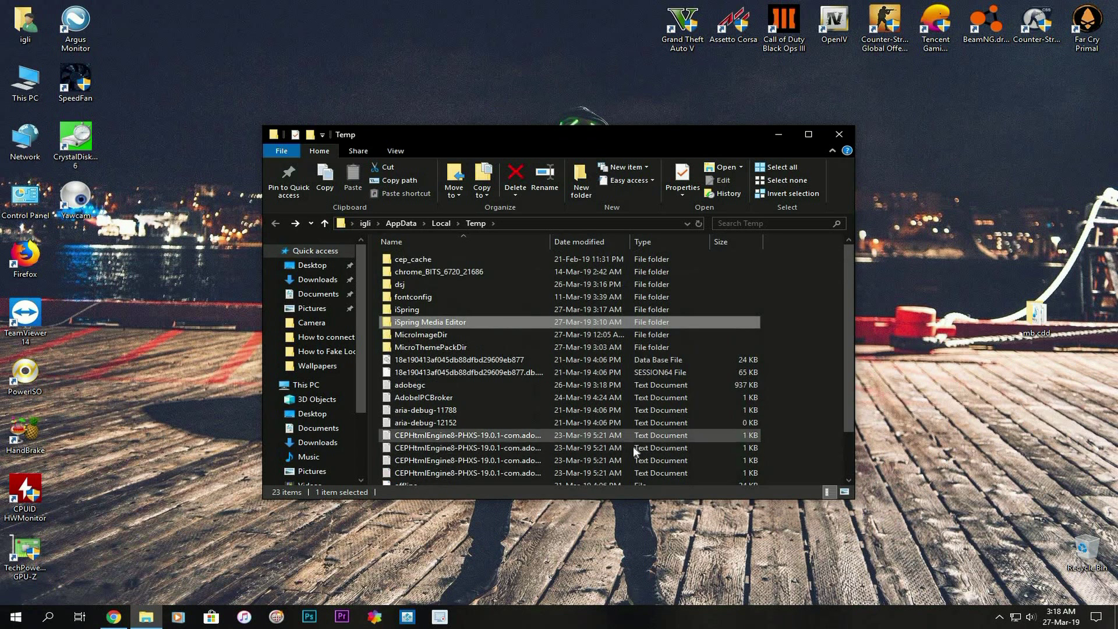
{"action": "scroll", "coordinate": [634, 446], "scroll_direction": "down", "scroll_amount": 2}
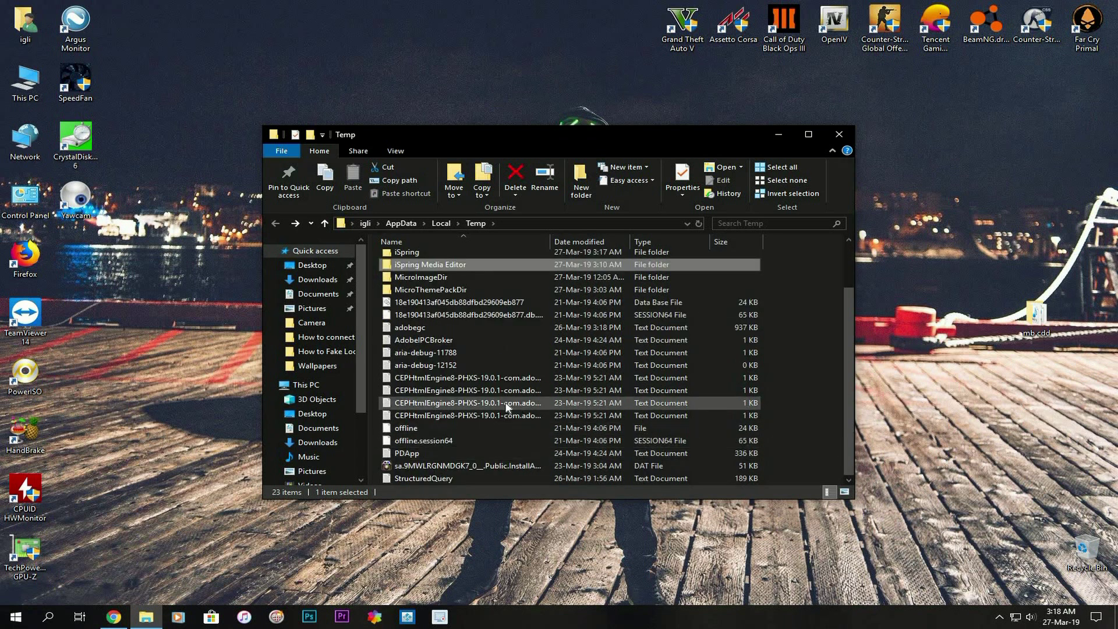
{"action": "scroll", "coordinate": [505, 401], "scroll_direction": "up", "scroll_amount": 2}
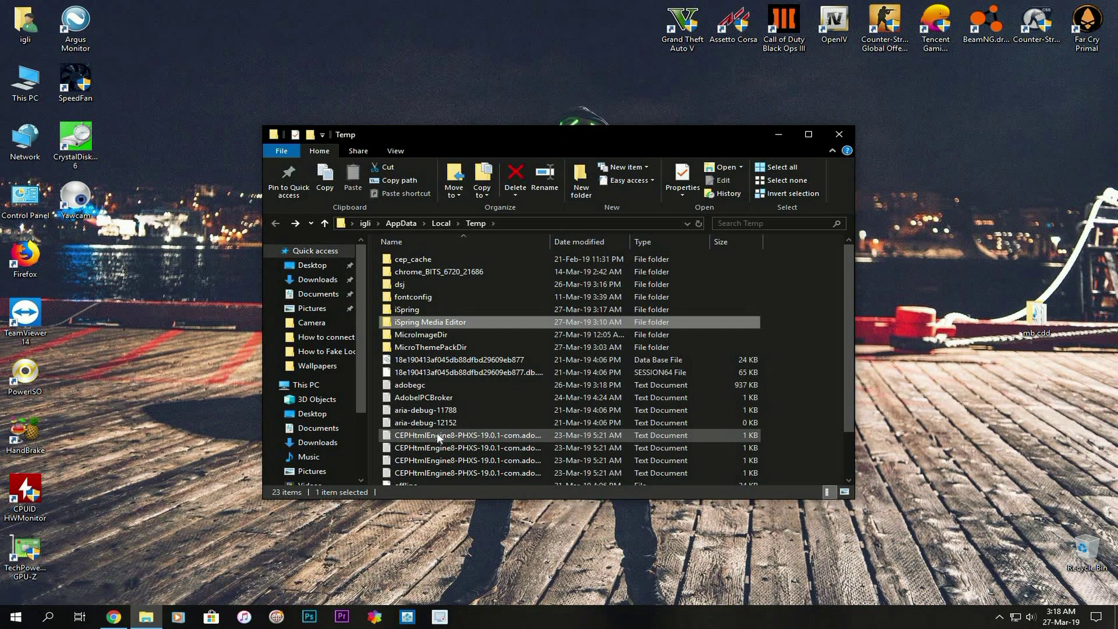
Delete all items in the Temp folder, skipping the iSpring folder that is in use, and close the folder window
{"action": "left_click", "coordinate": [467, 437]}
{"action": "key", "text": "ctrl+a"}
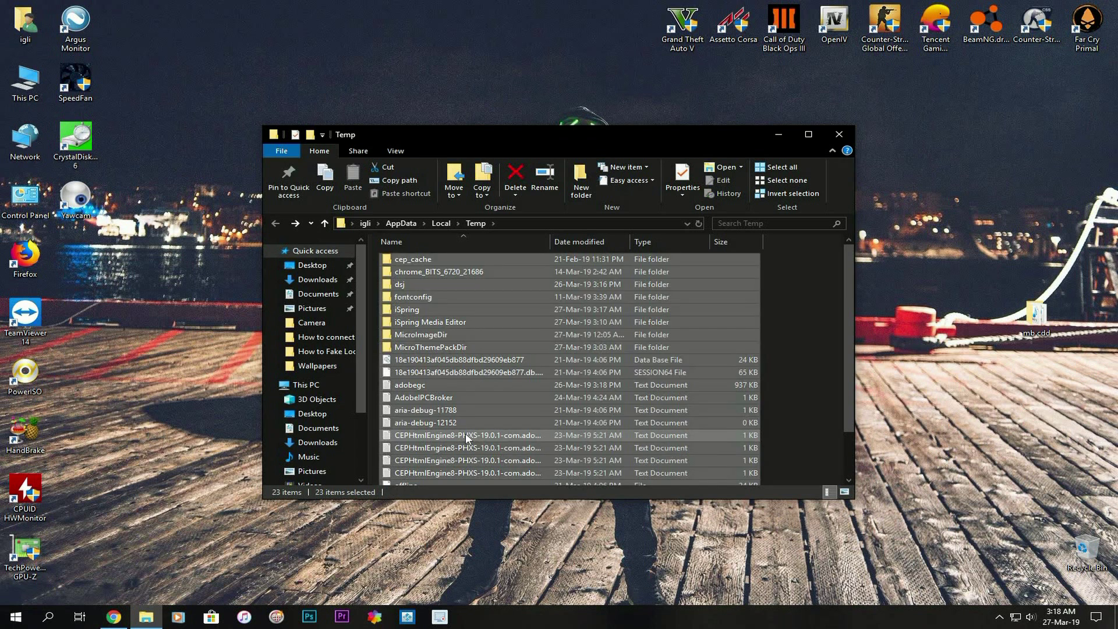
{"action": "key", "text": "Delete"}
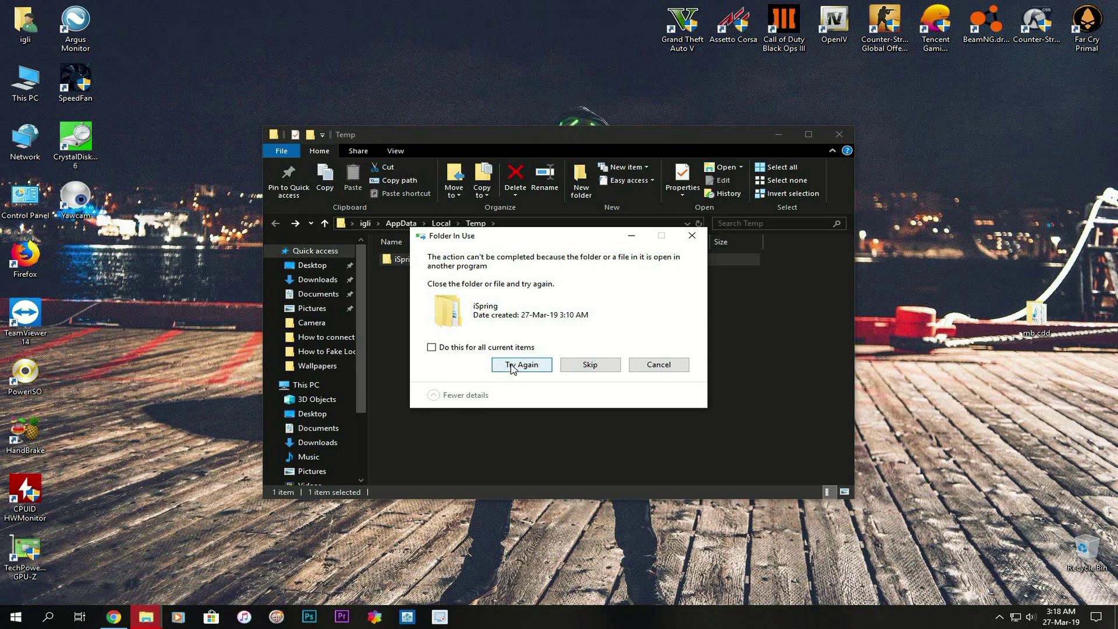
{"action": "left_click", "coordinate": [512, 368]}
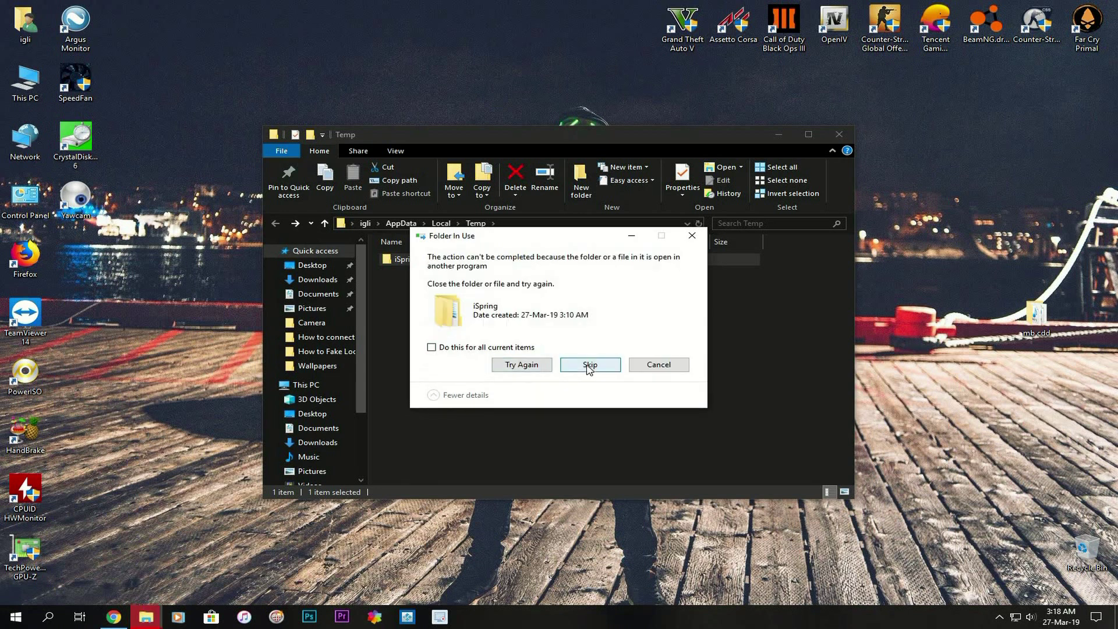
{"action": "left_click", "coordinate": [588, 367]}
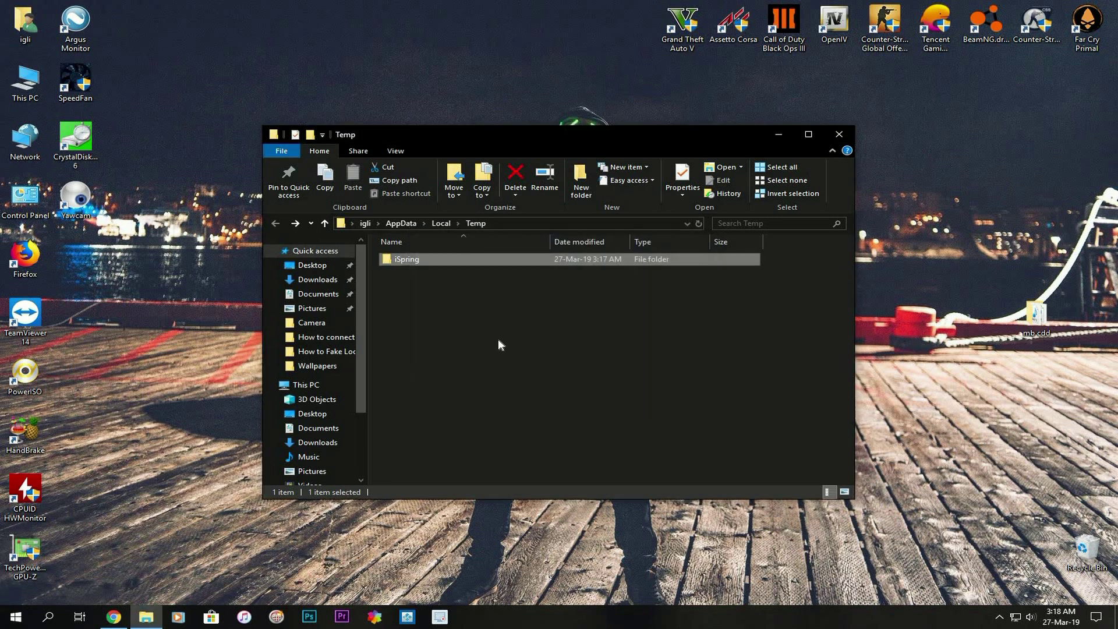
{"action": "left_click", "coordinate": [499, 387]}
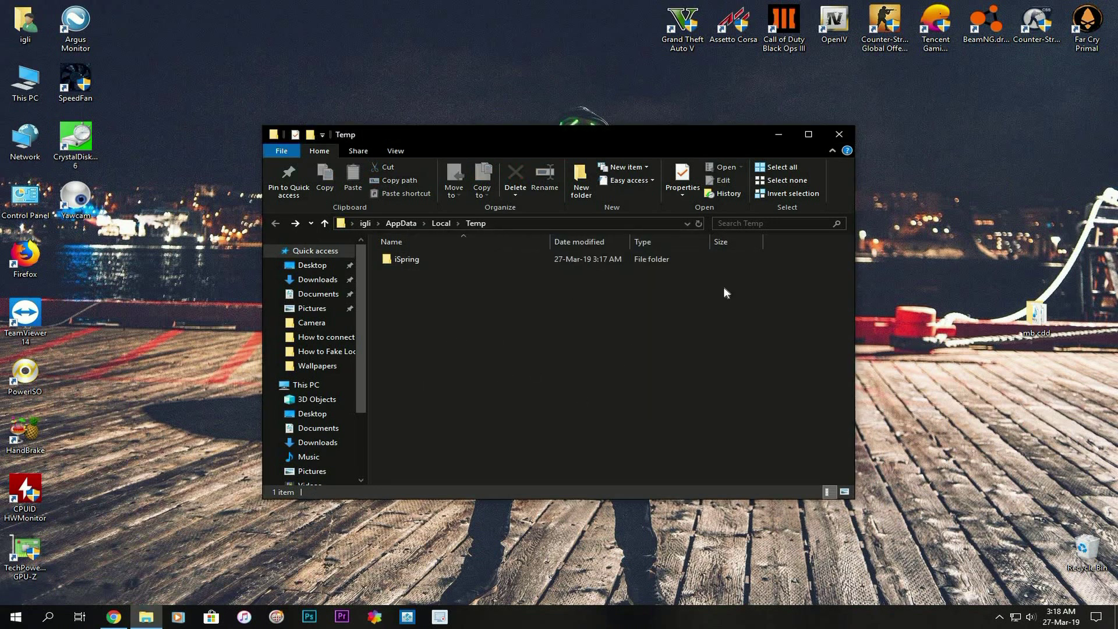
{"action": "left_click", "coordinate": [841, 136]}
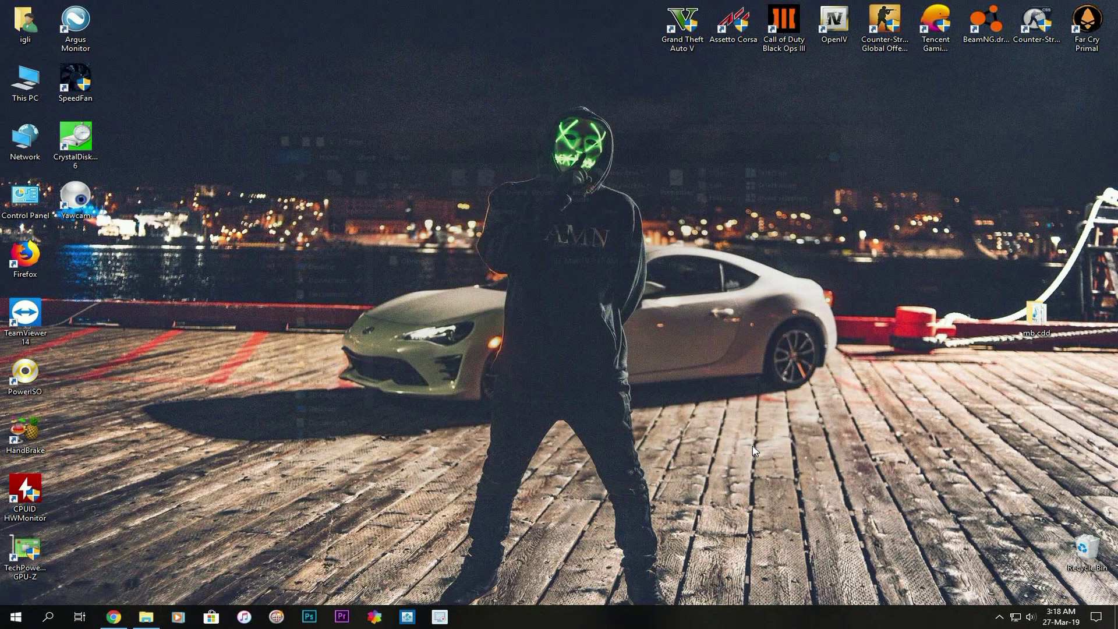
Empty the Recycle Bin permanently and refresh the desktop
{"action": "right_click", "coordinate": [1086, 541]}
{"action": "left_click", "coordinate": [1024, 469]}
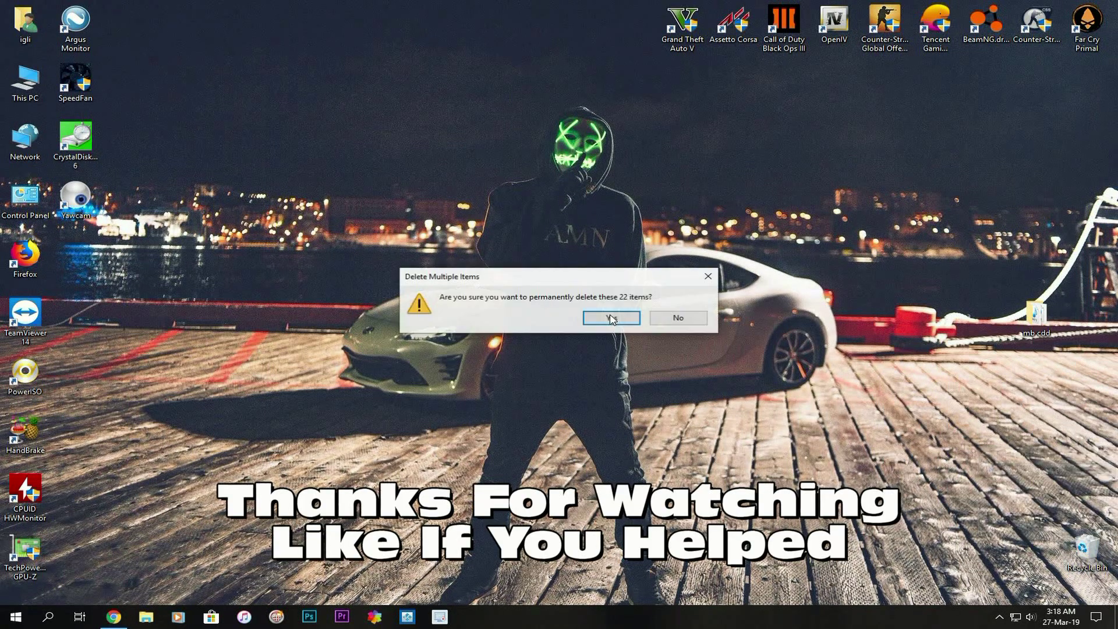
{"action": "left_click", "coordinate": [612, 318]}
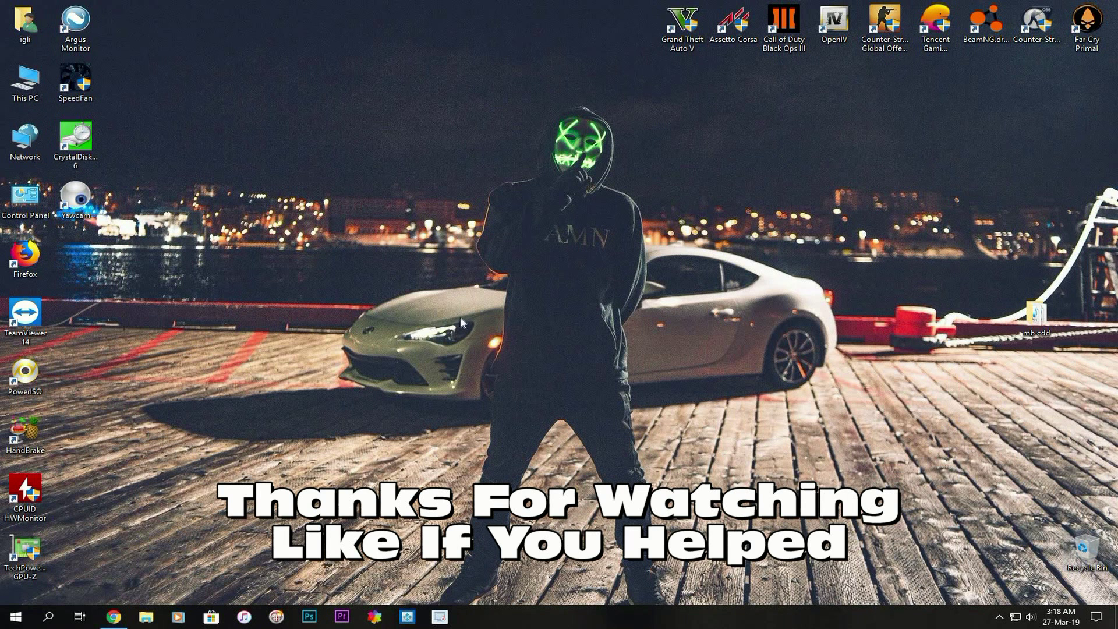
{"action": "right_click", "coordinate": [437, 274]}
{"action": "left_click", "coordinate": [462, 324]}
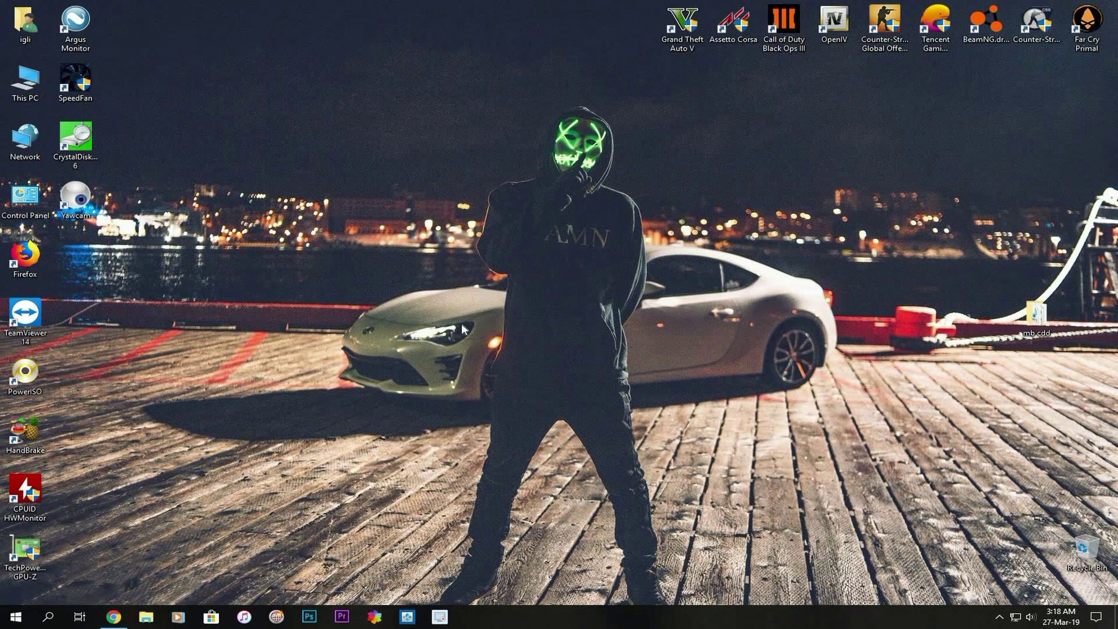